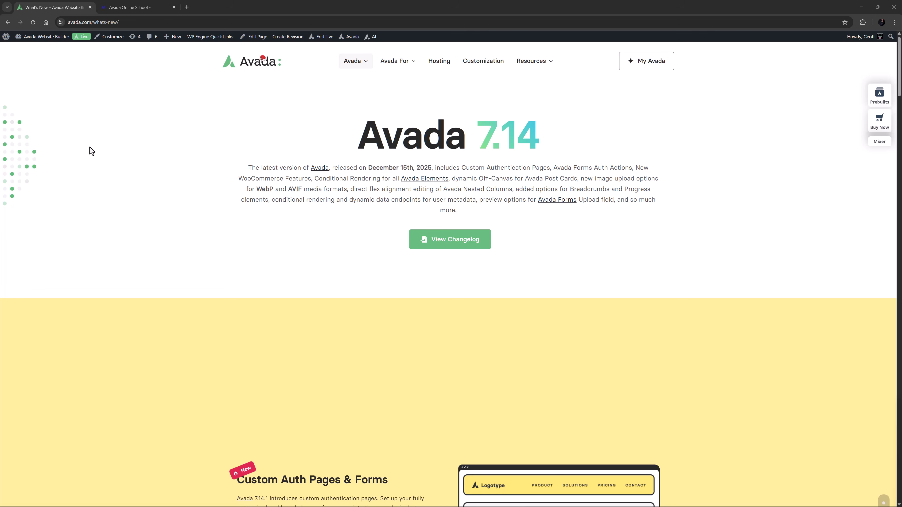
- Switch to the Avada Online School page open in the live editor and open its Custom Auth Pages global options
scroll(89, 147, down, 5)
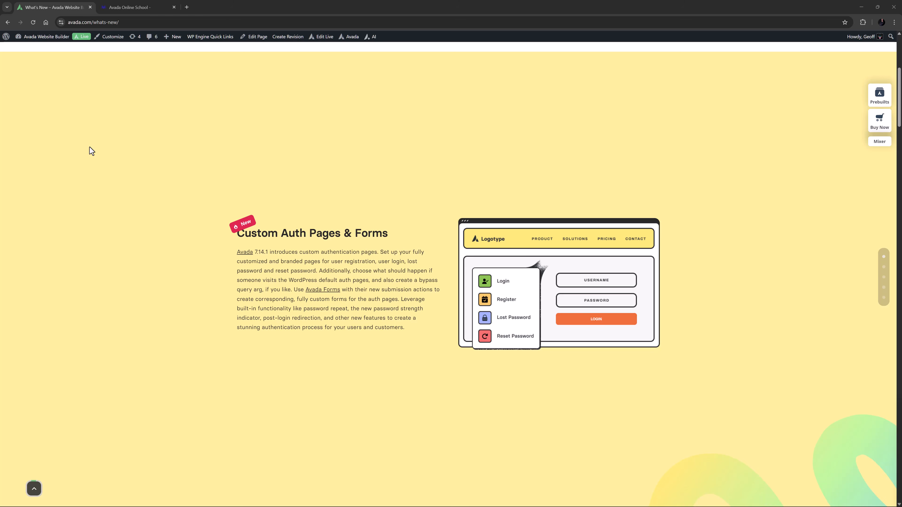
click(125, 6)
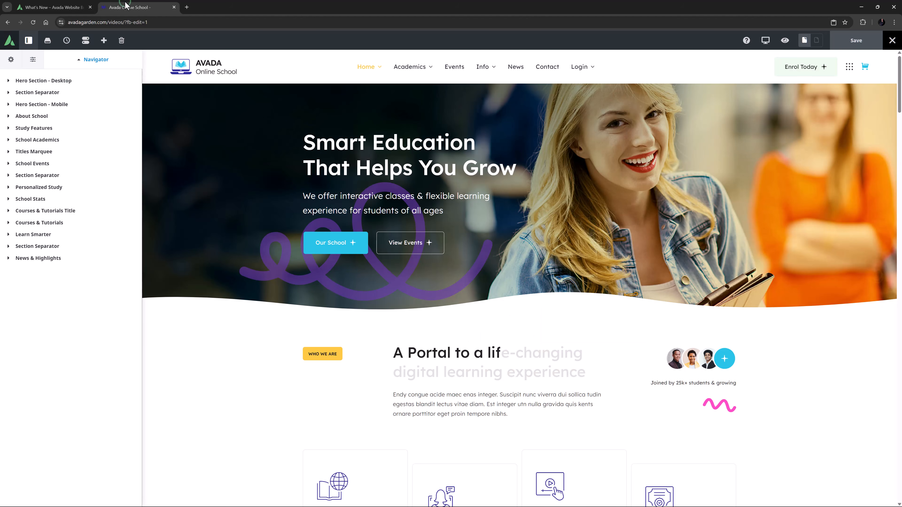
click(11, 59)
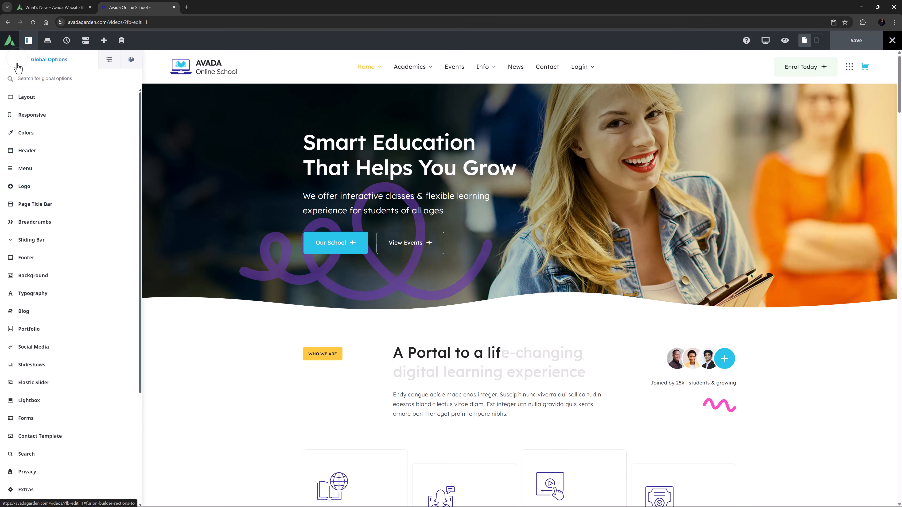
scroll(46, 227, down, 5)
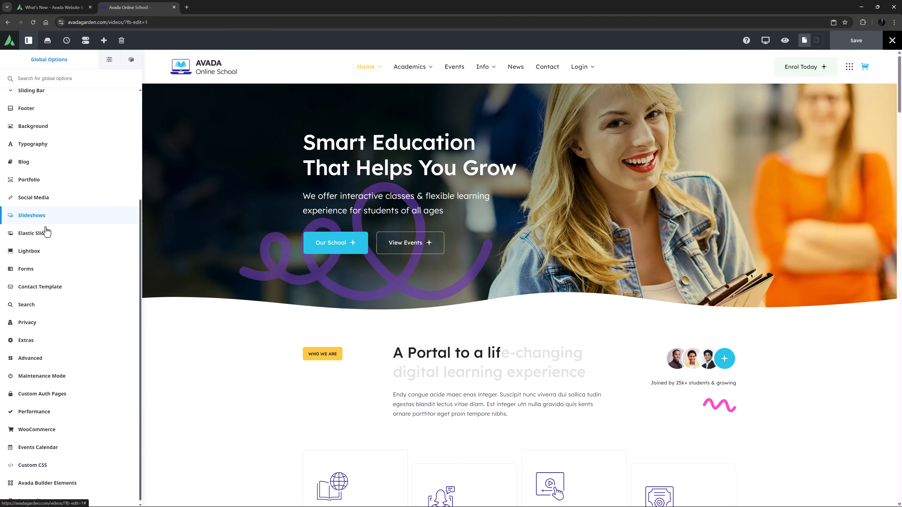
click(36, 393)
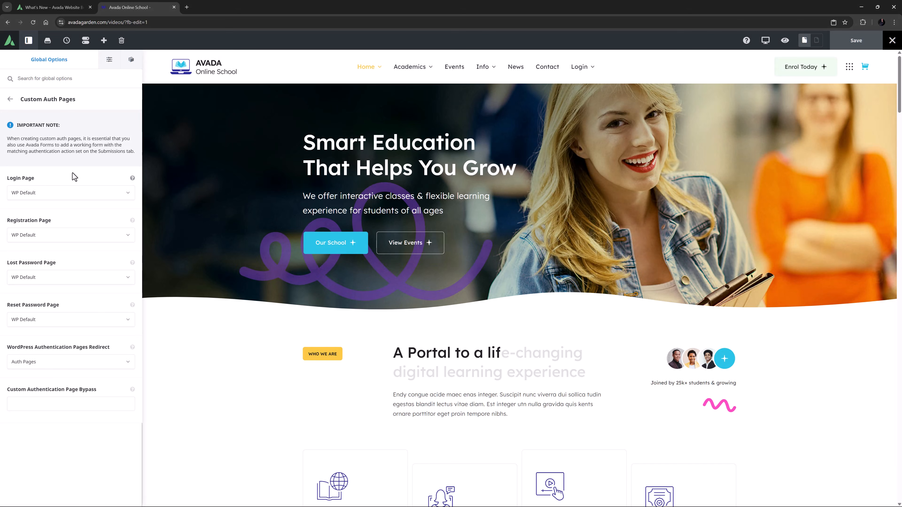
- Set the Login Page to Login and the Registration Page to Register
click(65, 193)
click(46, 236)
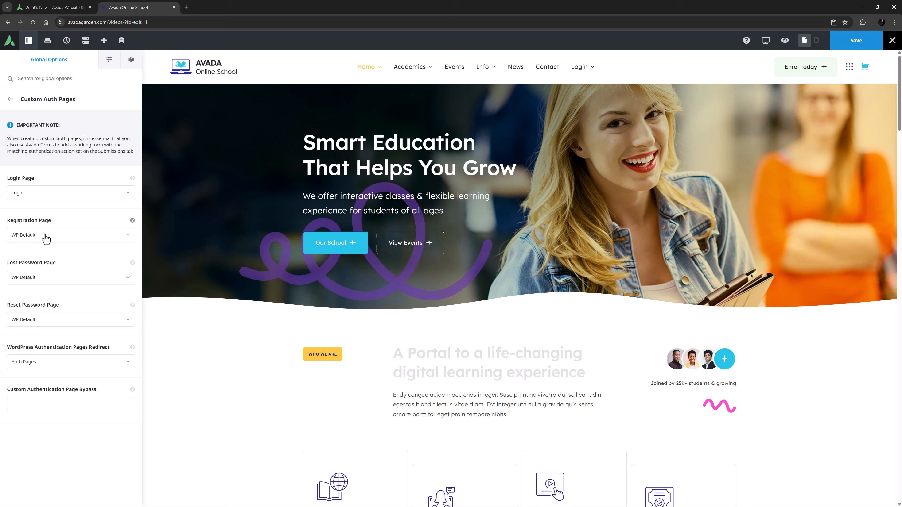
click(45, 237)
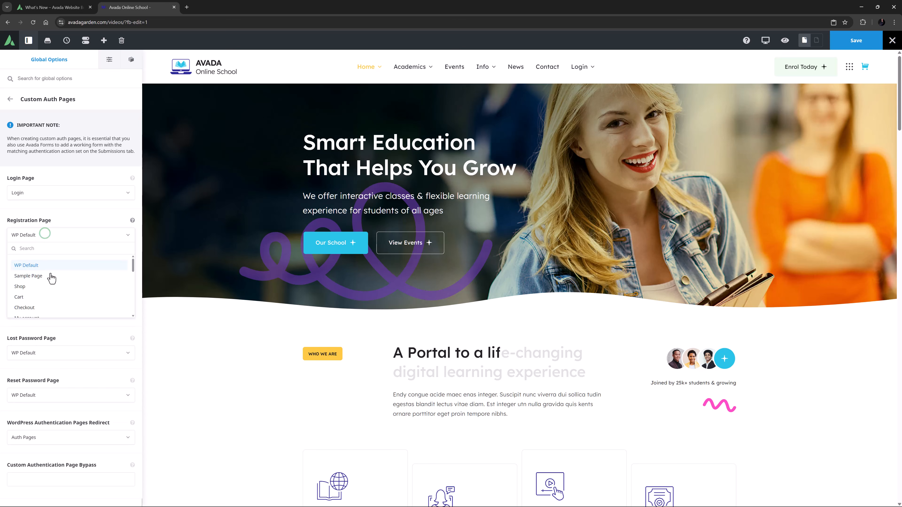
scroll(46, 284, down, 5)
click(45, 297)
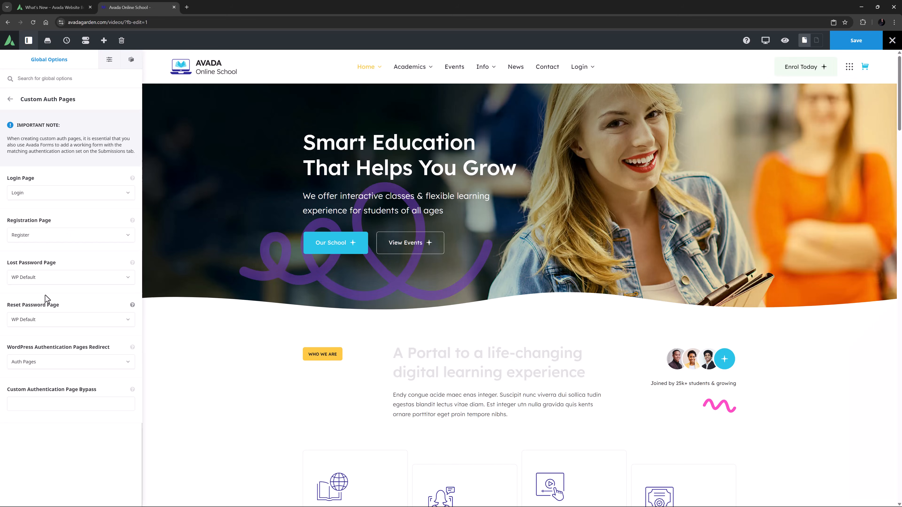
- Set the Lost Password Page to Lost Password and the Reset Password Page to Reset Password
click(48, 277)
scroll(47, 330, down, 5)
click(47, 333)
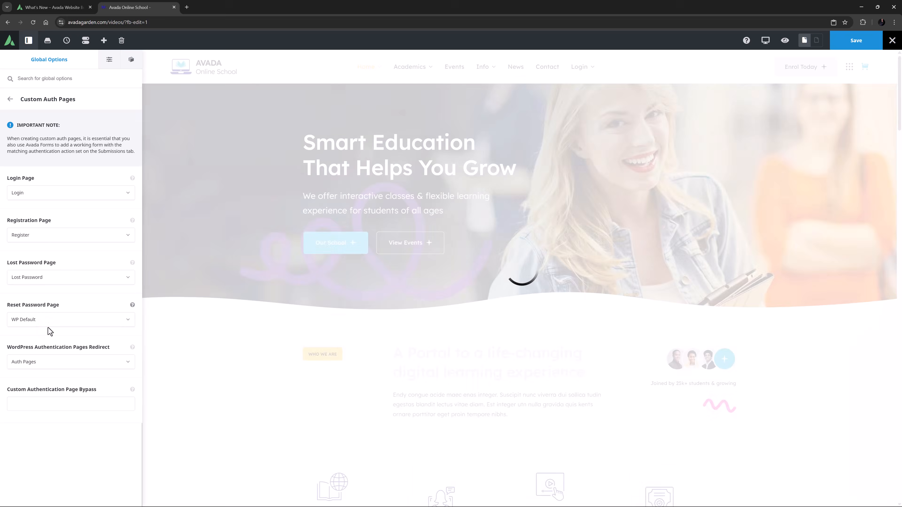
click(47, 321)
scroll(53, 380, down, 5)
click(54, 383)
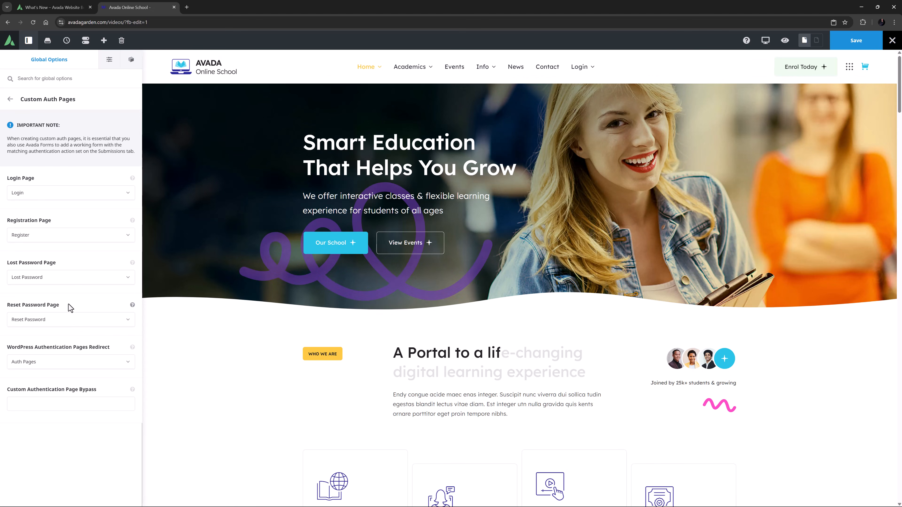
- Show the description of WordPress Authentication Pages Redirect and choose Auth Pages as the redirect target
click(133, 347)
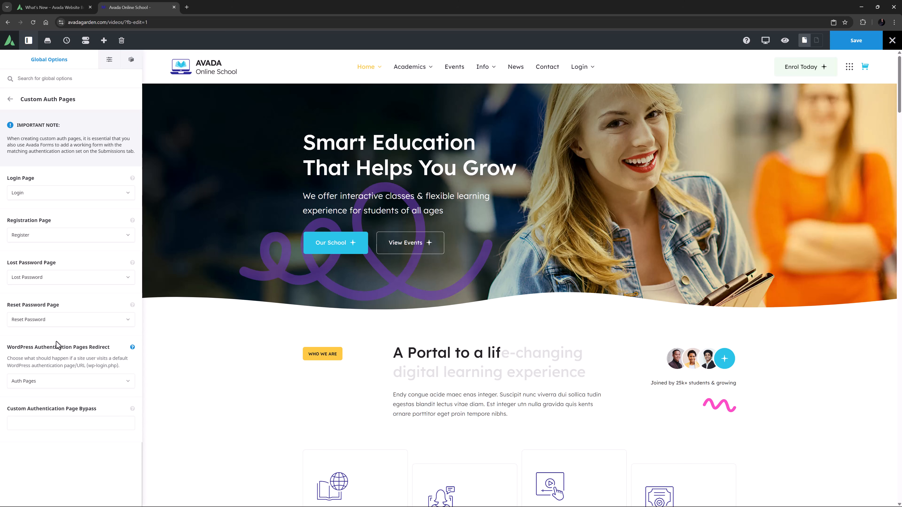
click(57, 381)
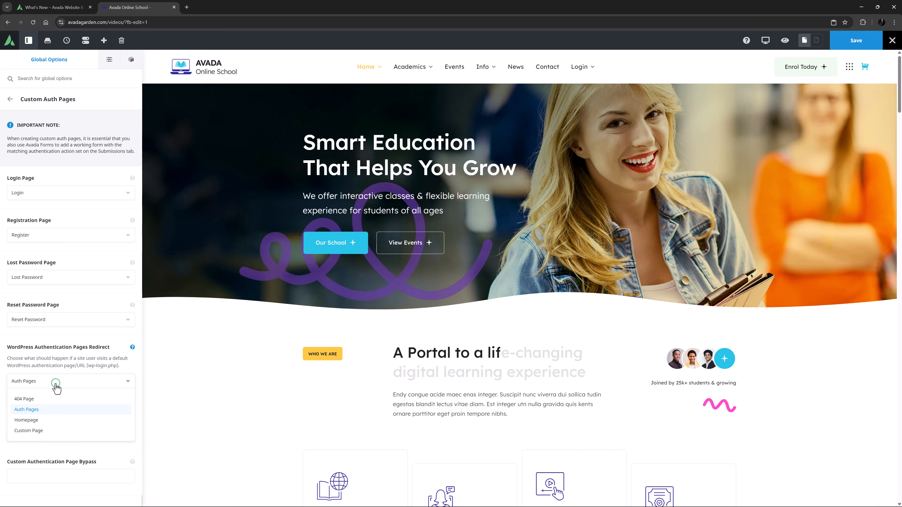
click(57, 414)
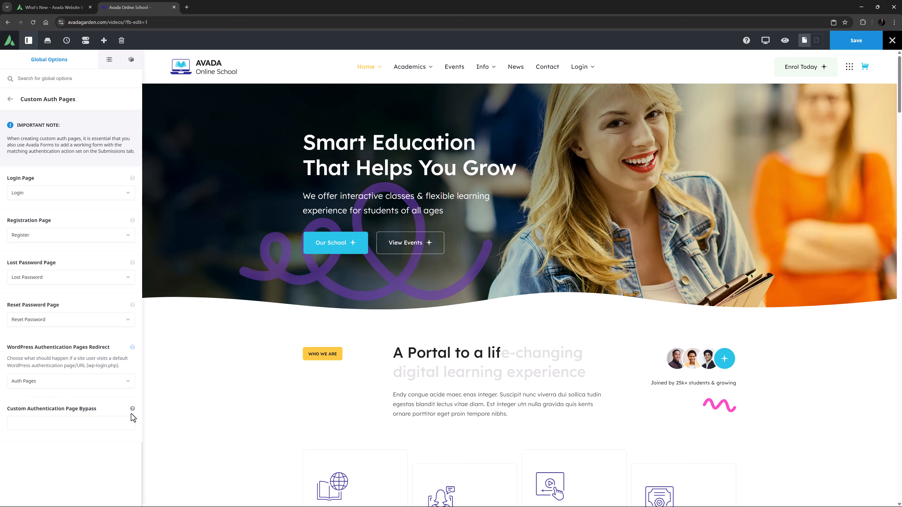
click(132, 409)
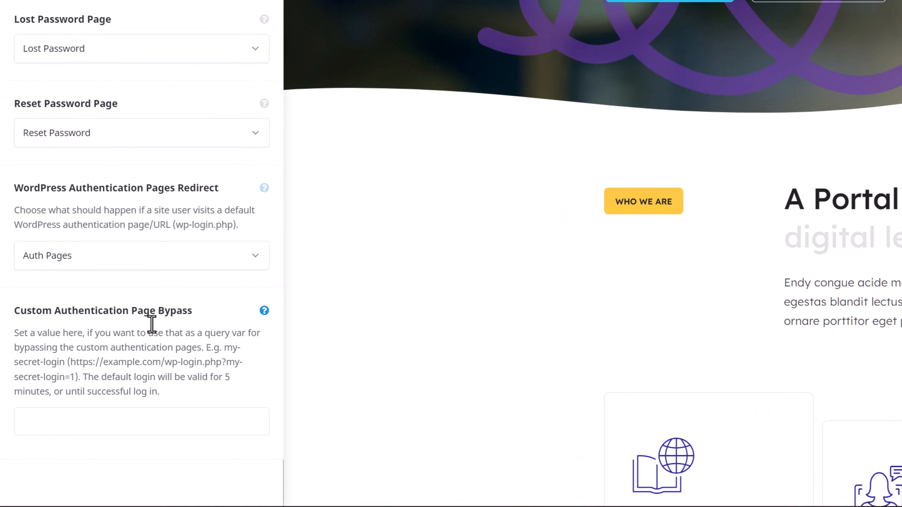
click(43, 468)
key(ctrl+v)
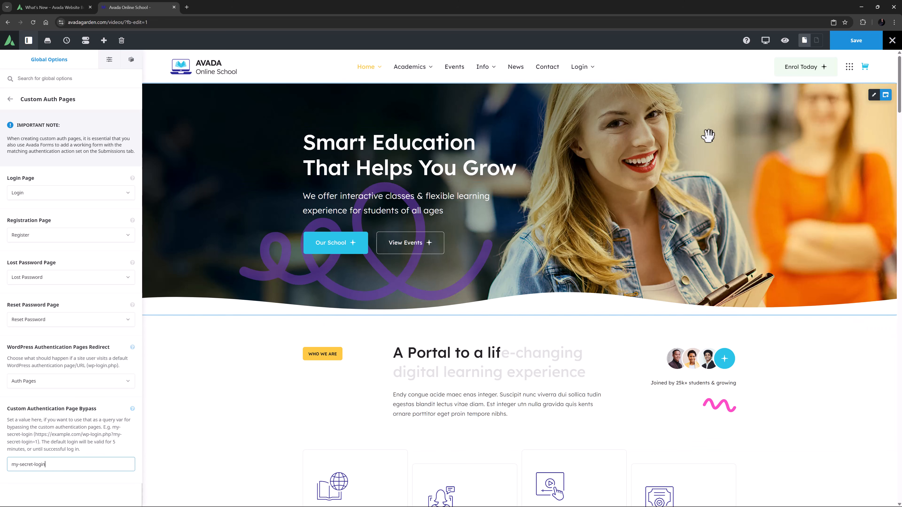
click(873, 45)
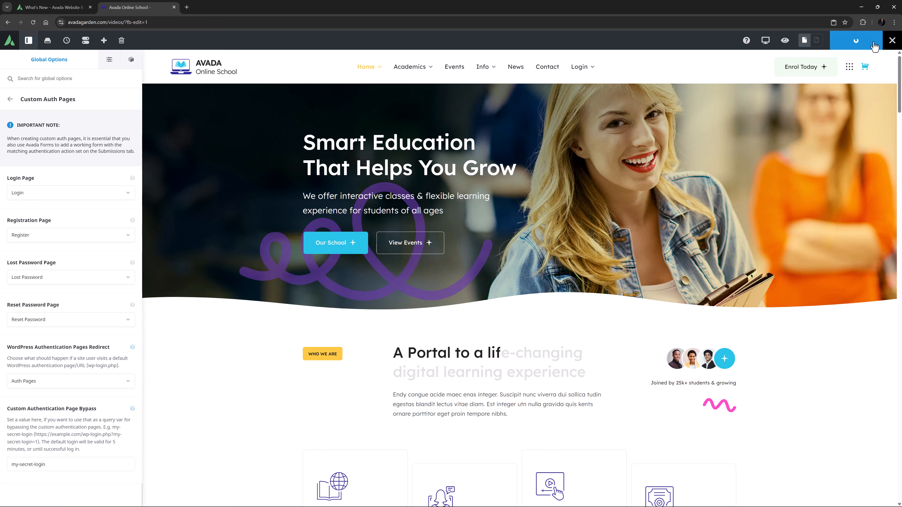
- Log out of the site and request its wp-admin address to test the login redirect
mouse_move(859, 41)
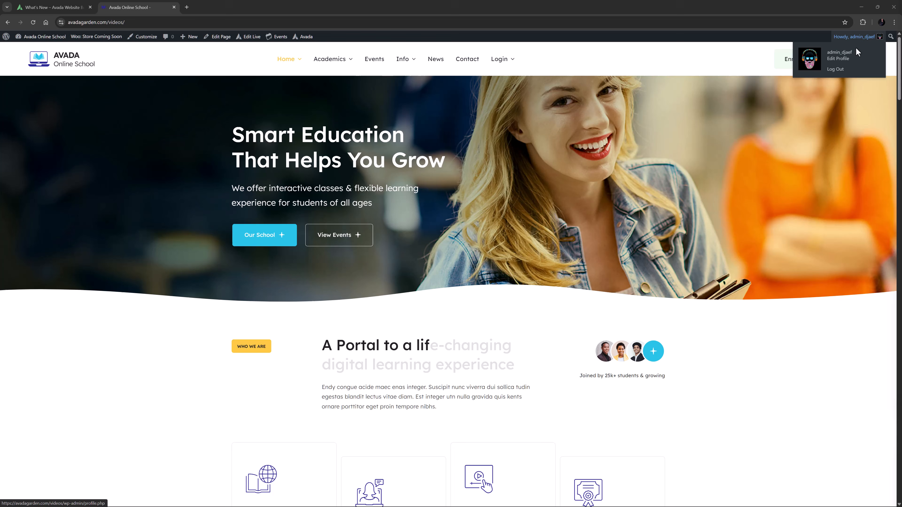
click(848, 69)
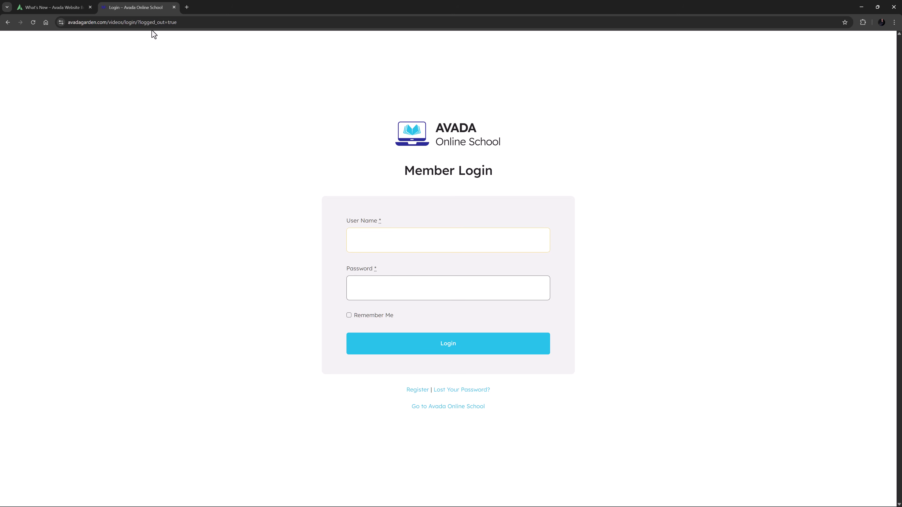
click(127, 23)
drag(127, 24, 242, 28)
text(wp-admin)
key(Return)
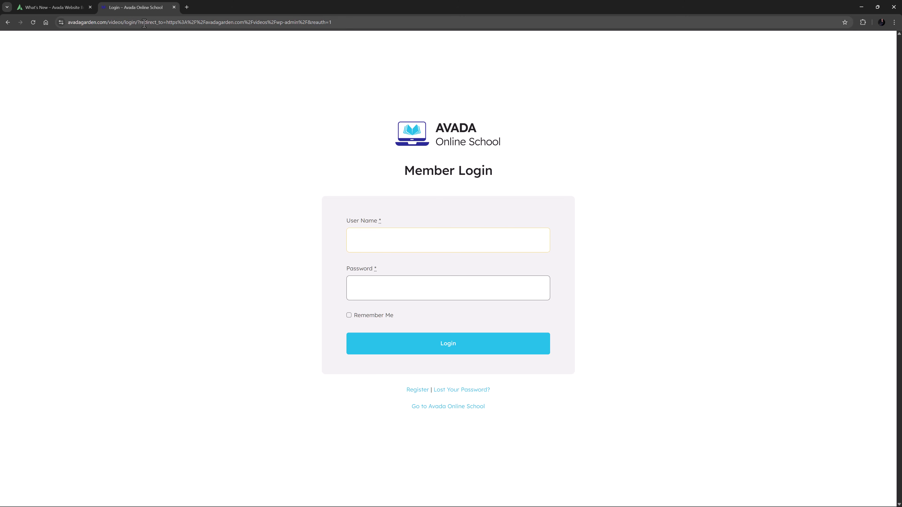
- Load the site's wp-login.php?my-secret-login=1 address to test the bypass of the custom login page
click(125, 23)
drag(125, 23, 346, 24)
text(wp-login.php?my-secret-login=1)
key(Return)
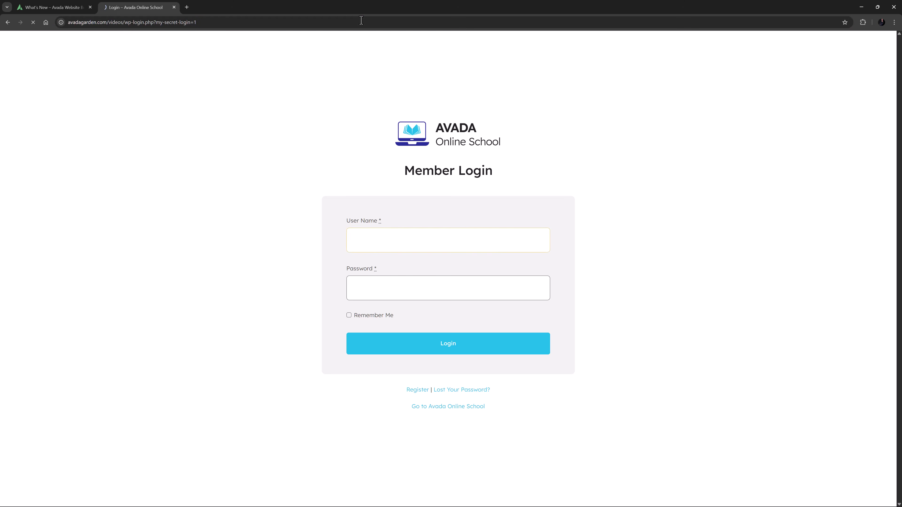